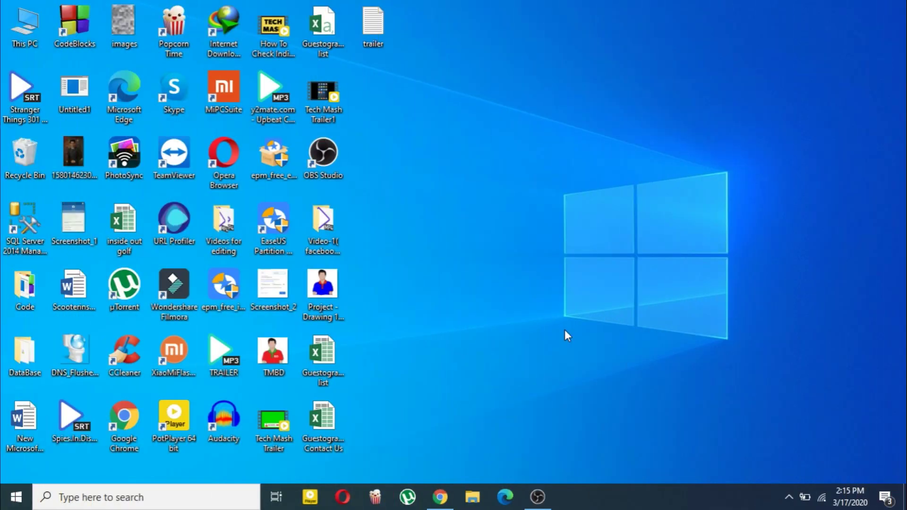
In Chrome, search Google for neverware and open the Neverware website
click(439, 497)
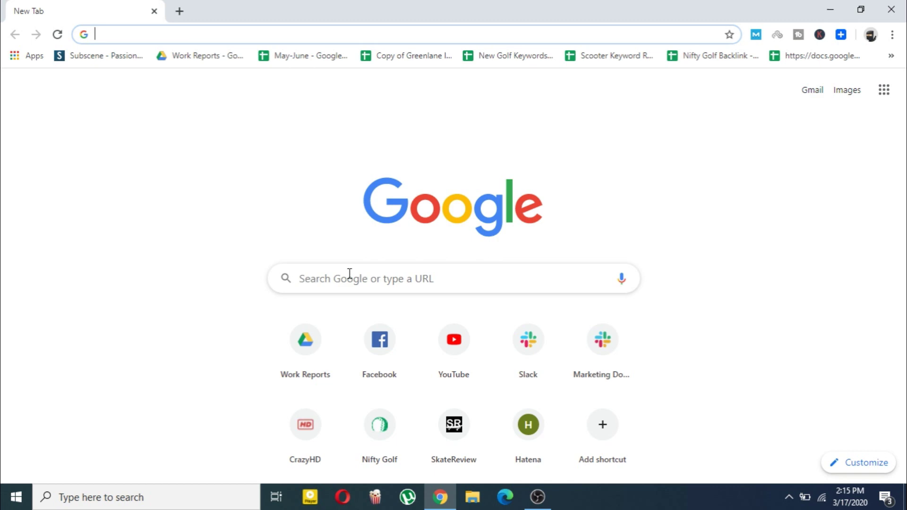
text(never)
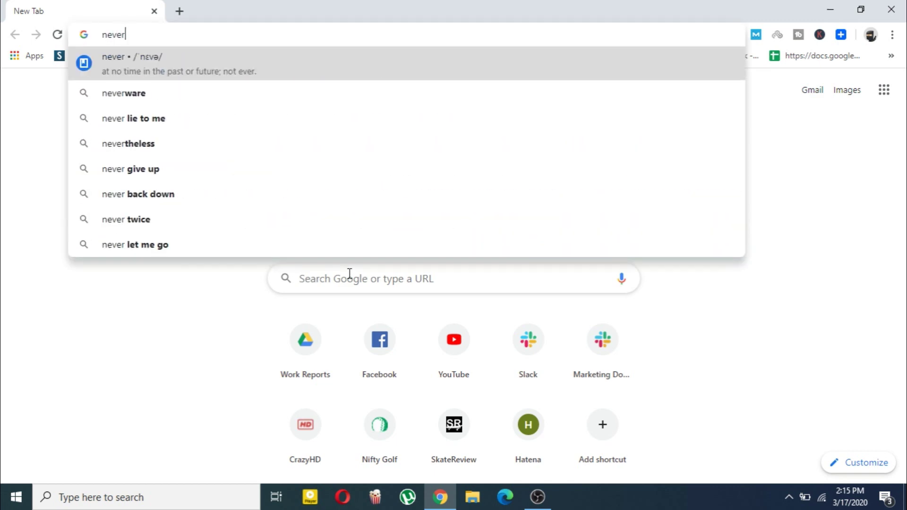
key(Down)
key(Return)
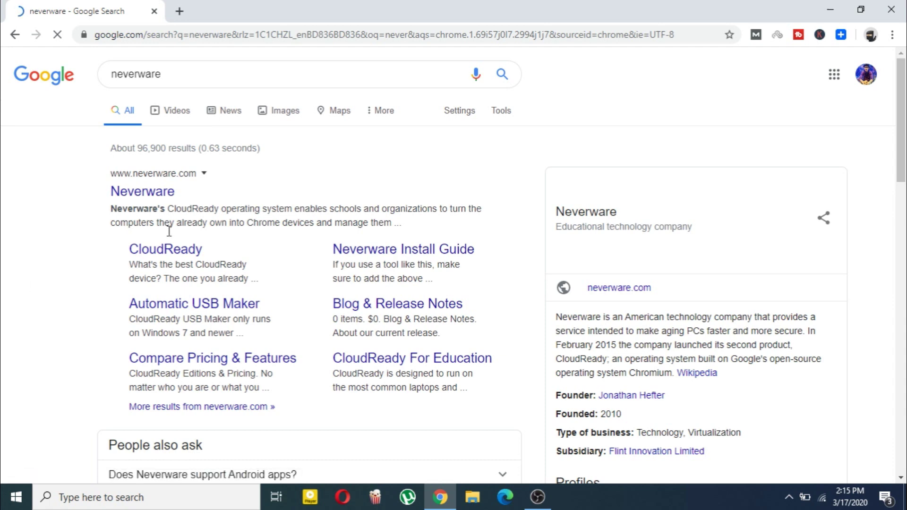
click(157, 203)
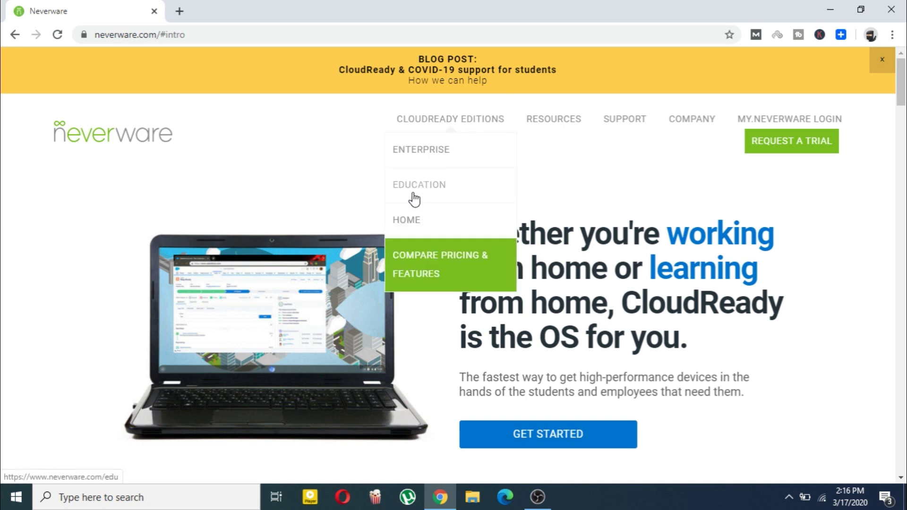
Go to the CloudReady Home Edition download page on neverware.com
click(412, 225)
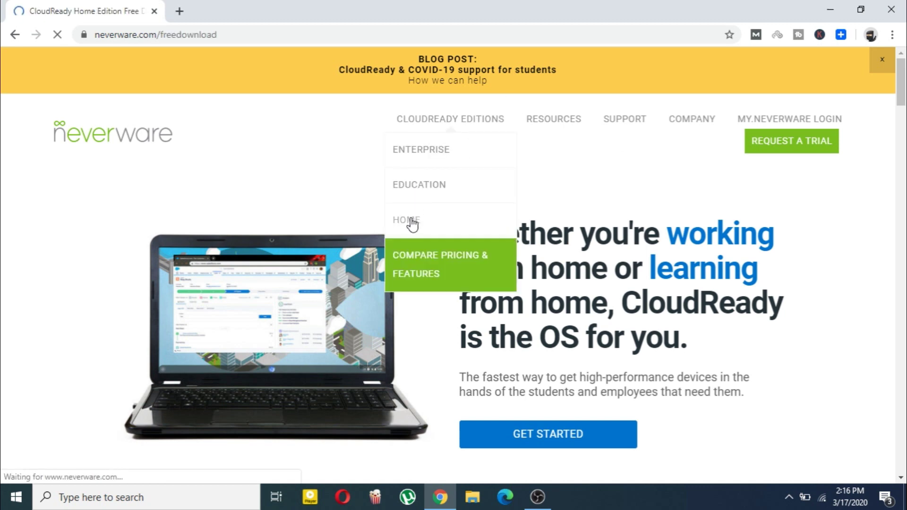
scroll(412, 225, down, 2)
scroll(453, 283, down, 2)
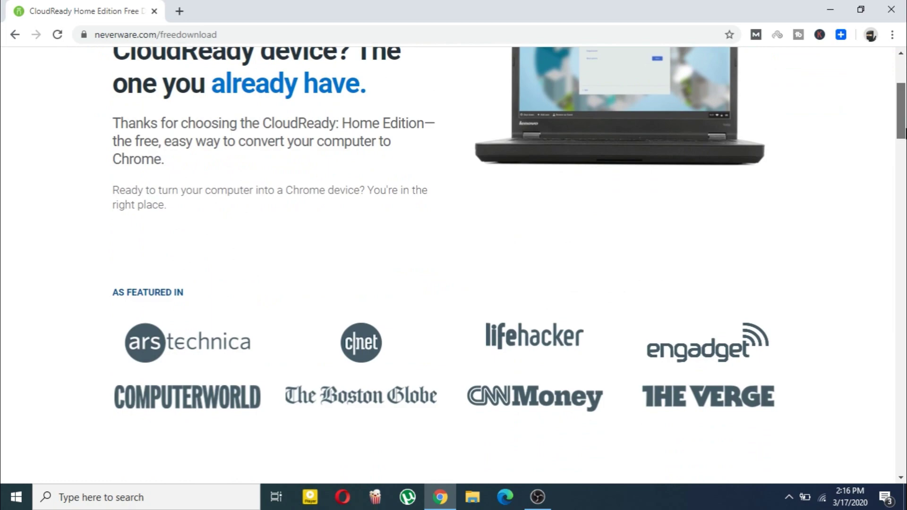
scroll(453, 284, down, 3)
scroll(454, 284, up, 1)
scroll(453, 283, down, 3)
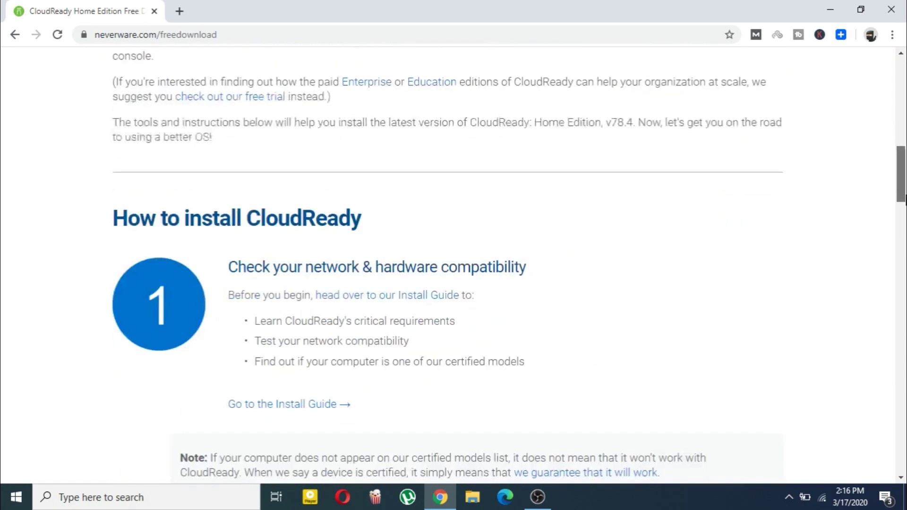
scroll(454, 283, down, 2)
scroll(454, 284, down, 3)
scroll(453, 284, down, 2)
drag(901, 269, 900, 279)
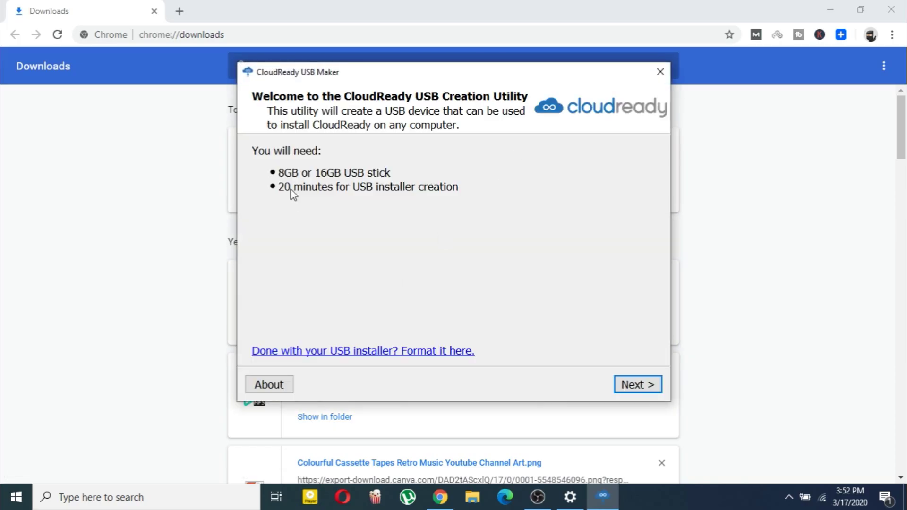
Minimize Chrome, keep the 64-bit version, and select USB FLASH DRIVE as the target
click(825, 7)
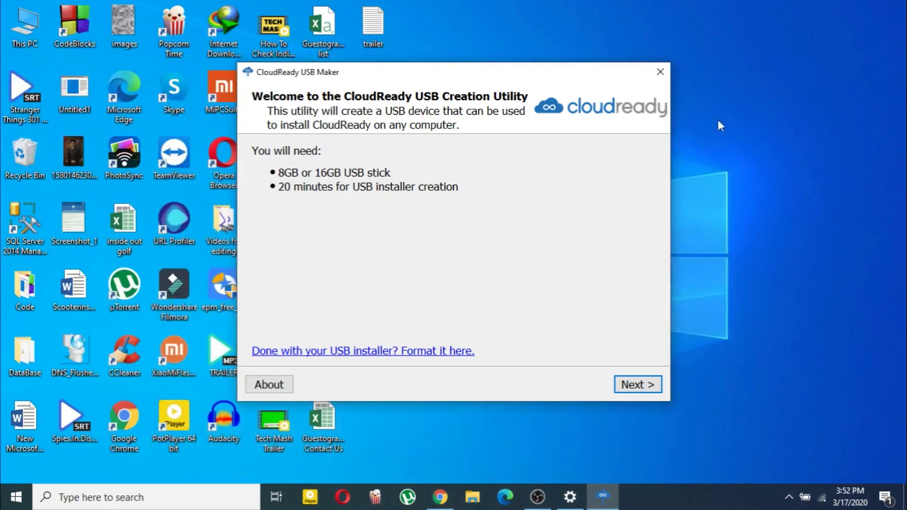
click(628, 386)
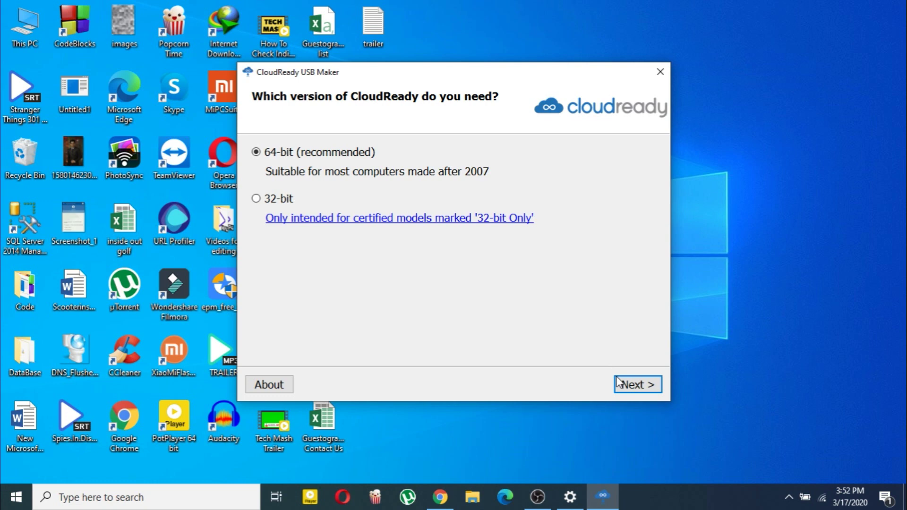
click(635, 389)
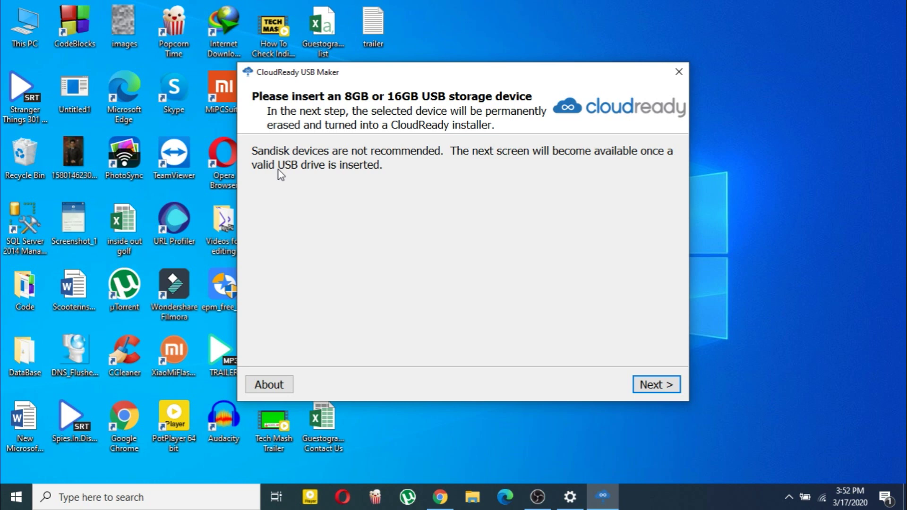
click(646, 378)
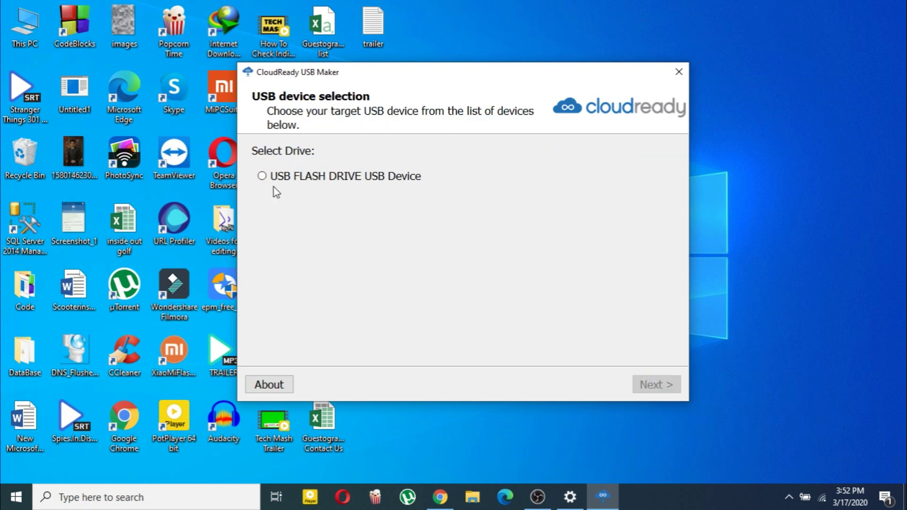
click(262, 177)
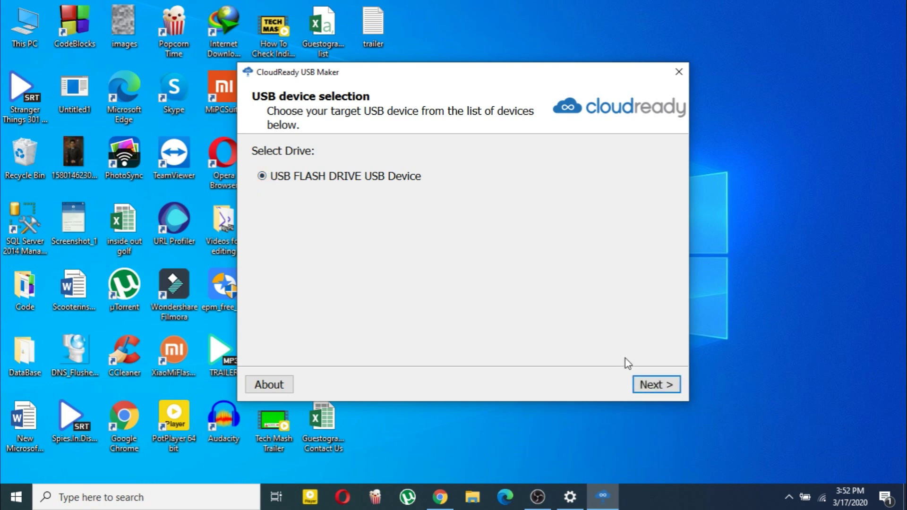
Build the CloudReady USB installer to 100% and close the USB Maker
click(648, 386)
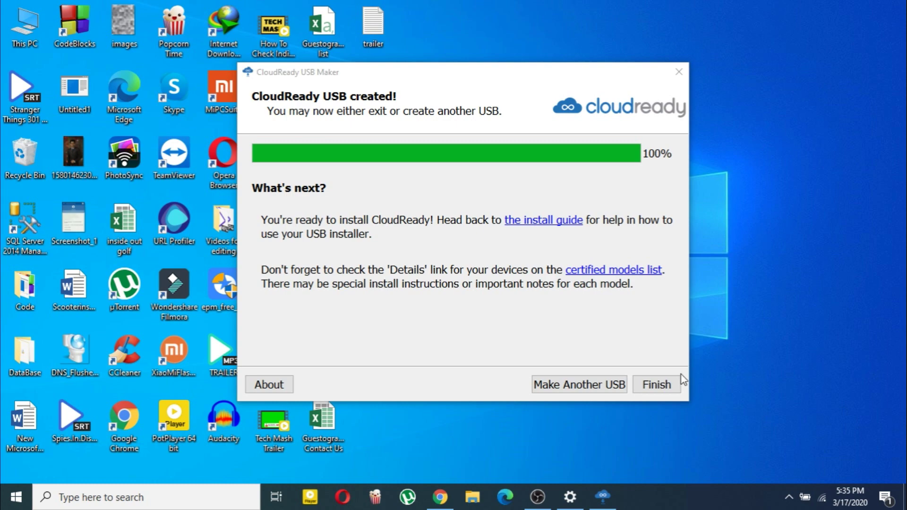
click(656, 385)
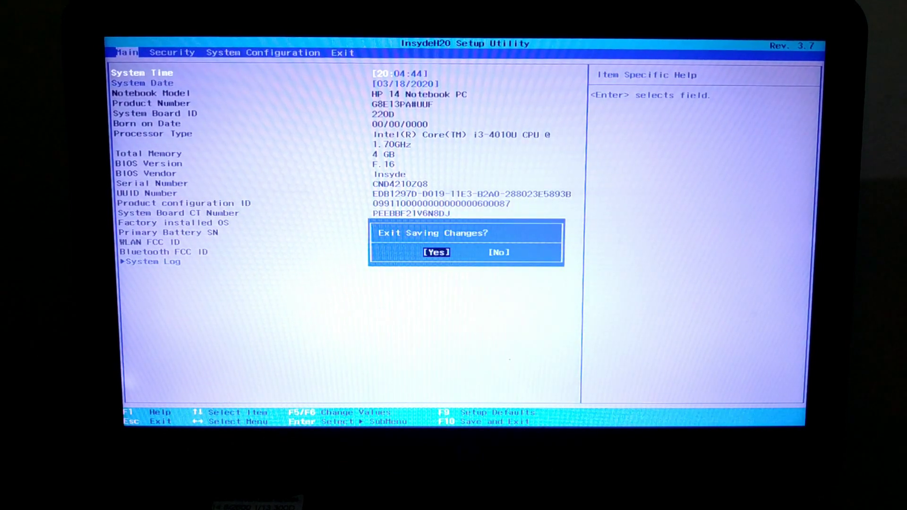
Exit the prompt without saving, then go to Boot Options under System Configuration
key(Right)
key(Return)
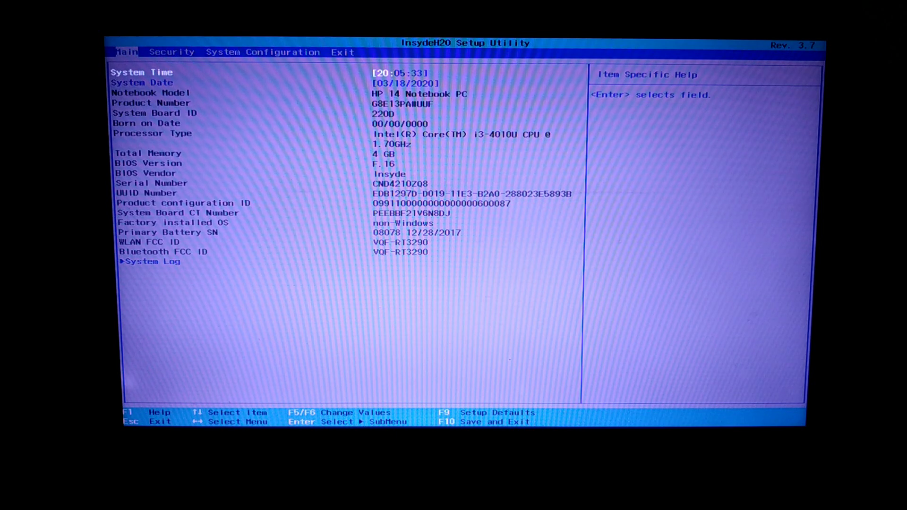
key(Right)
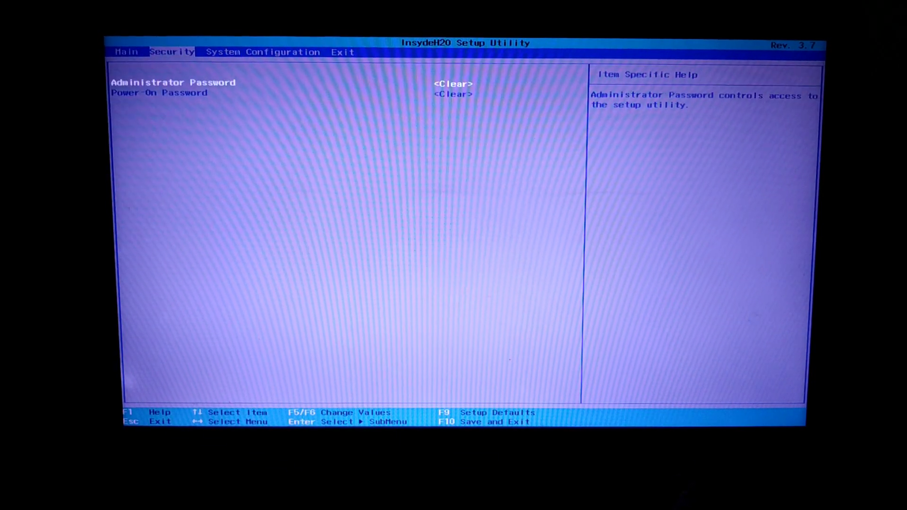
key(Right)
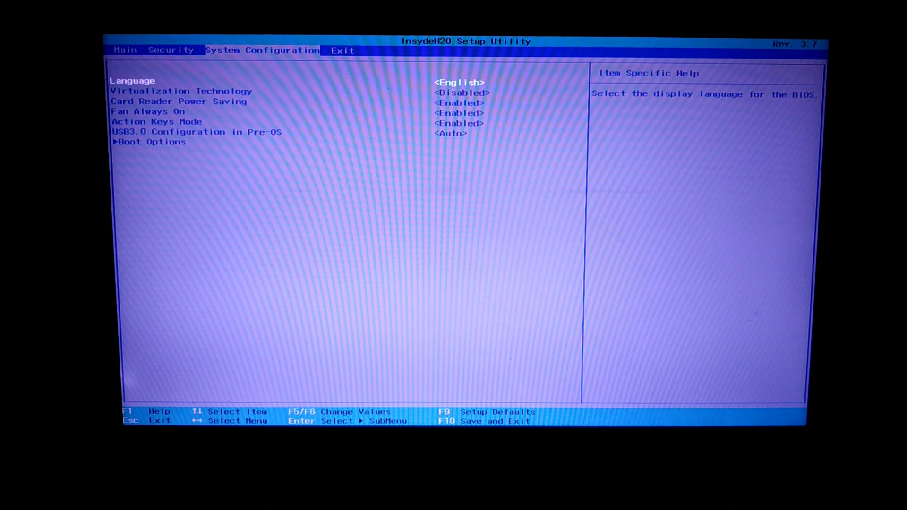
key(Down)
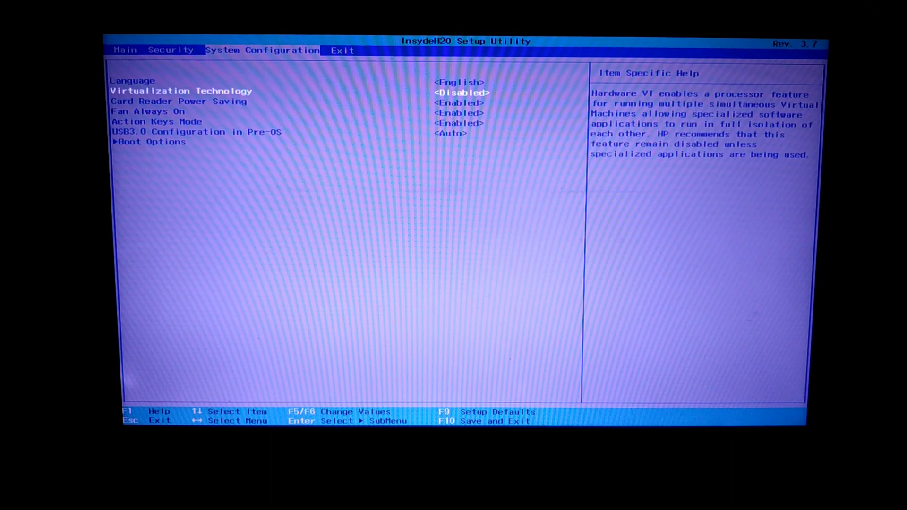
key(Down)
key(Down)
key(Down)
key(Down)
key(Down)
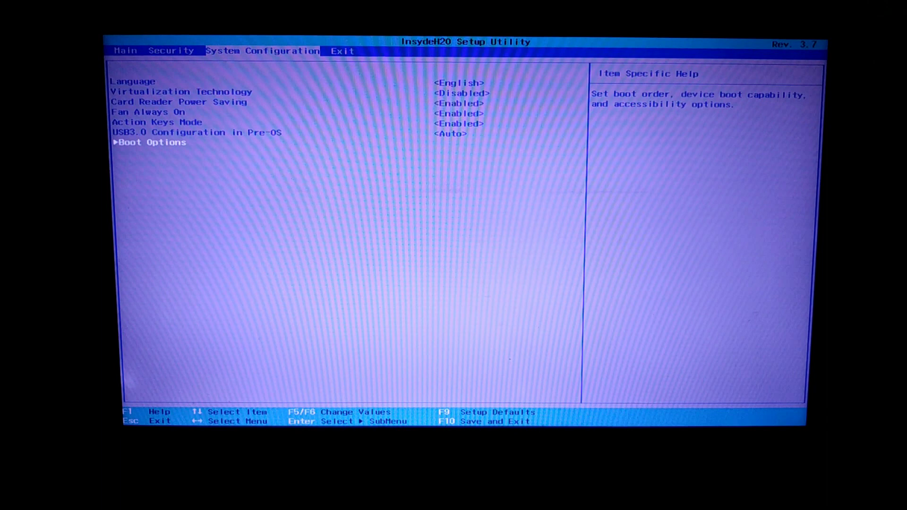
Review CD-ROM Boot, network adapter boot, Legacy Support and the UEFI boot order
key(Return)
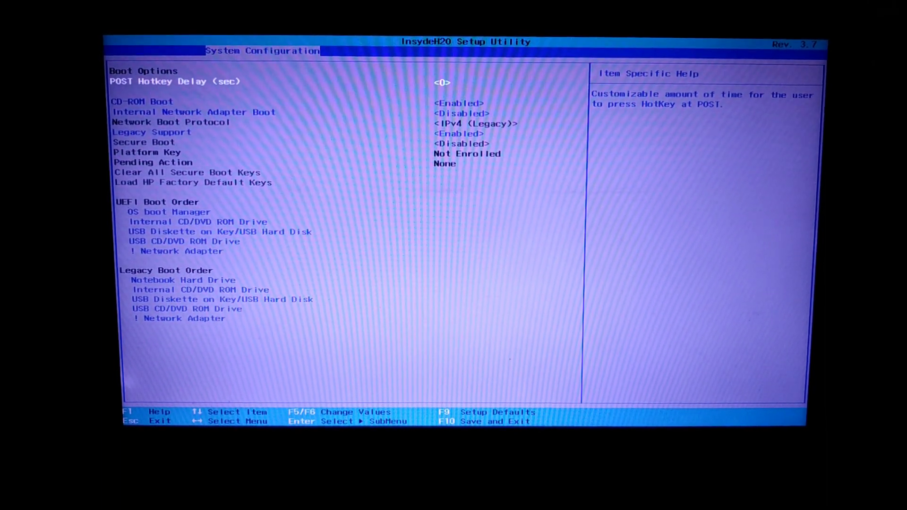
key(Down)
key(Down)
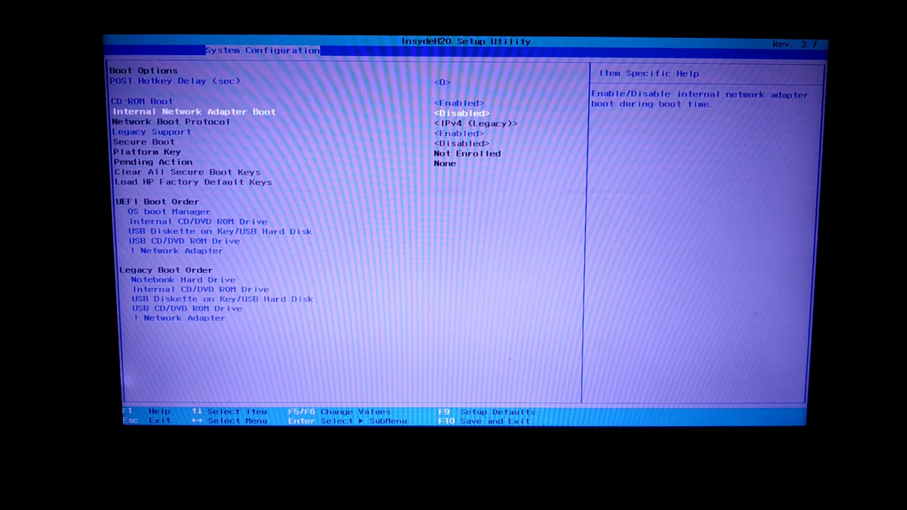
key(Down)
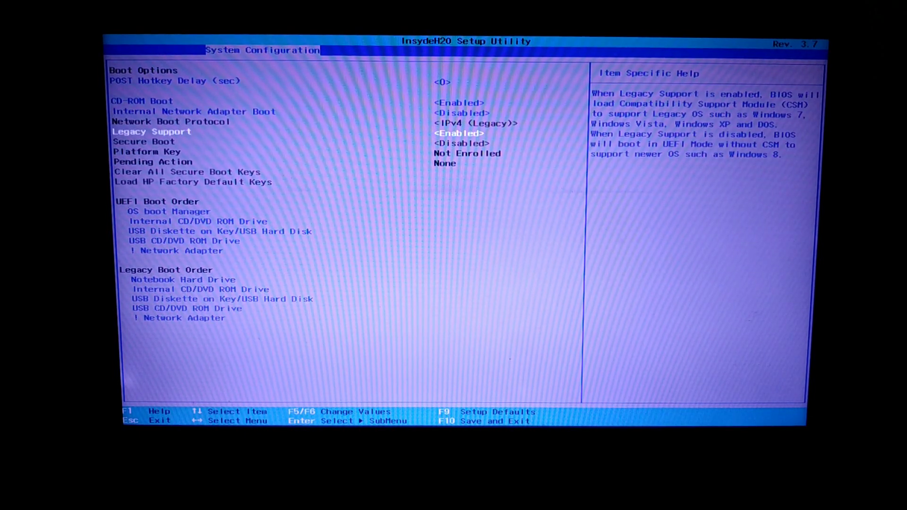
key(Up)
key(Up)
key(Down)
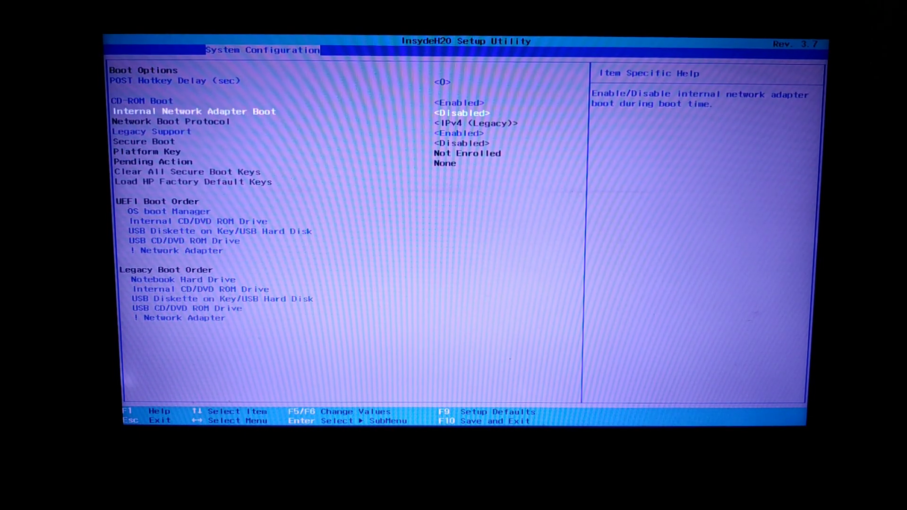
key(Down)
key(Down)
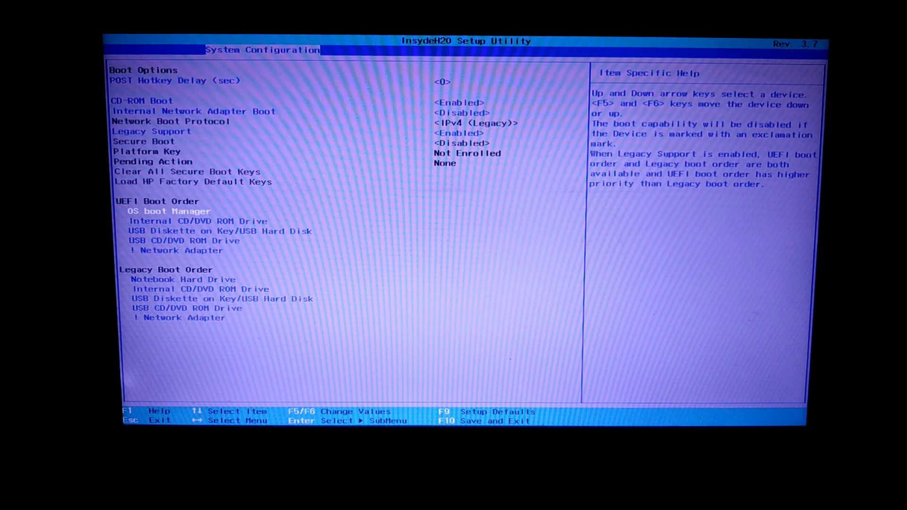
key(Down)
key(Down)
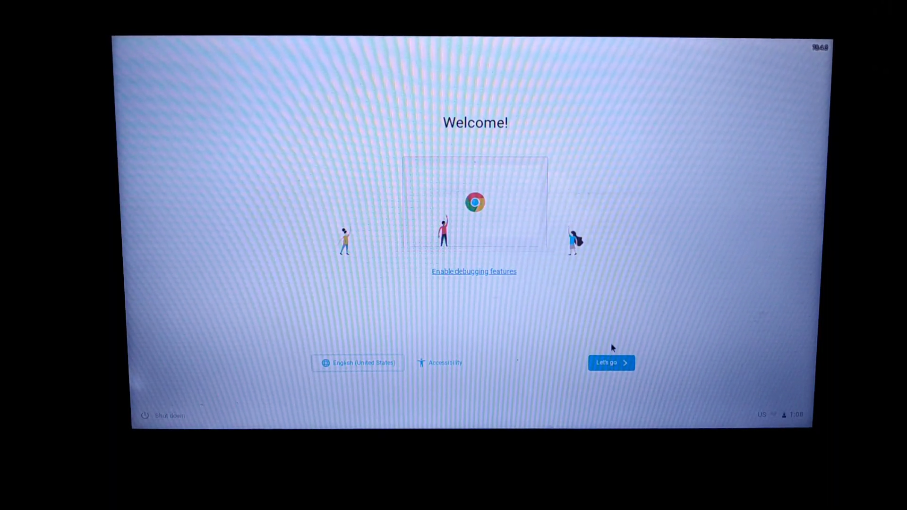
Start first-run setup and sign in with the Google account email
click(608, 368)
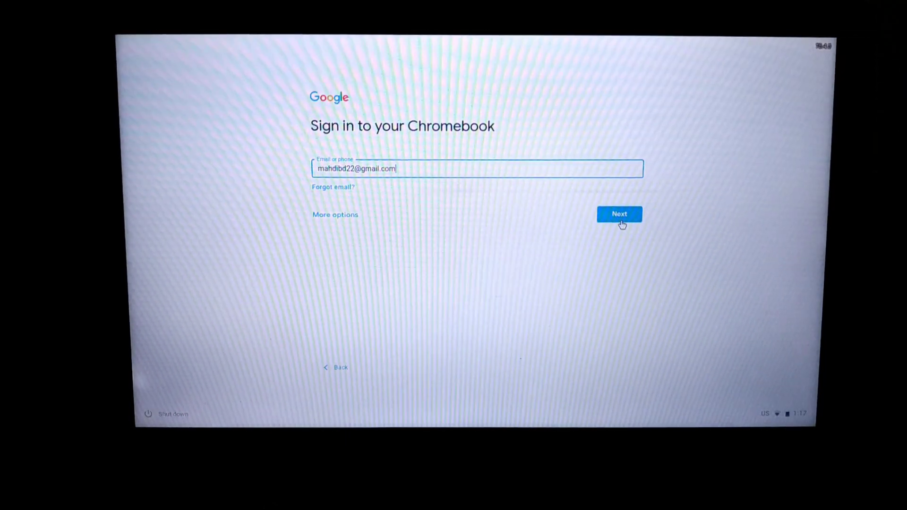
click(620, 219)
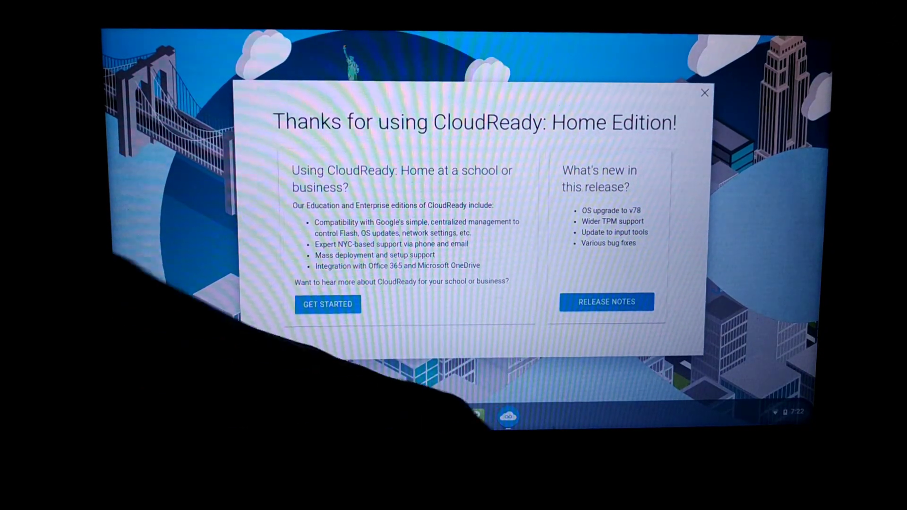
Lock the session, then run Install OS with Erase Hard Drive & Install CloudReady
key(super+l)
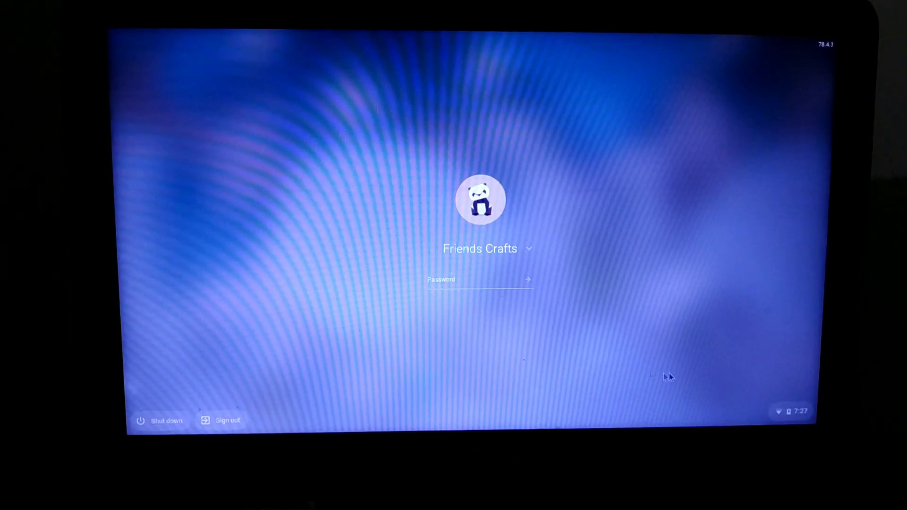
click(801, 412)
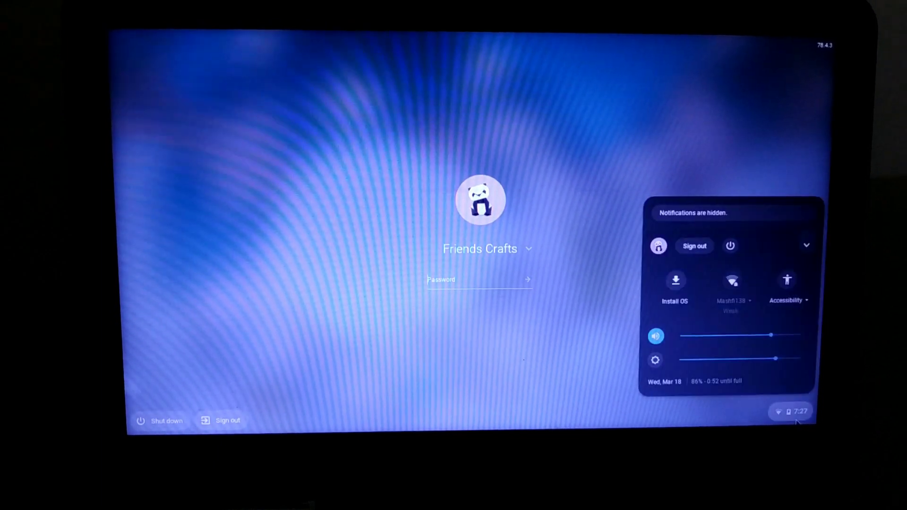
click(676, 285)
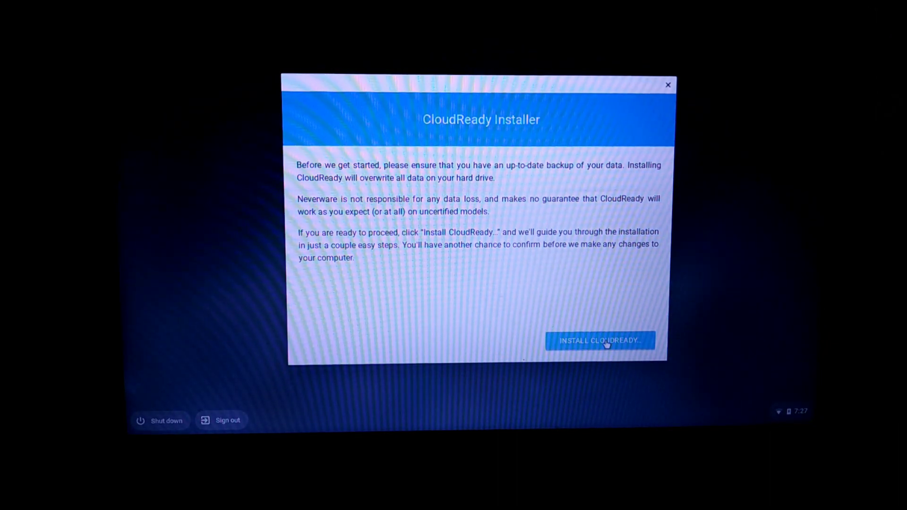
click(606, 344)
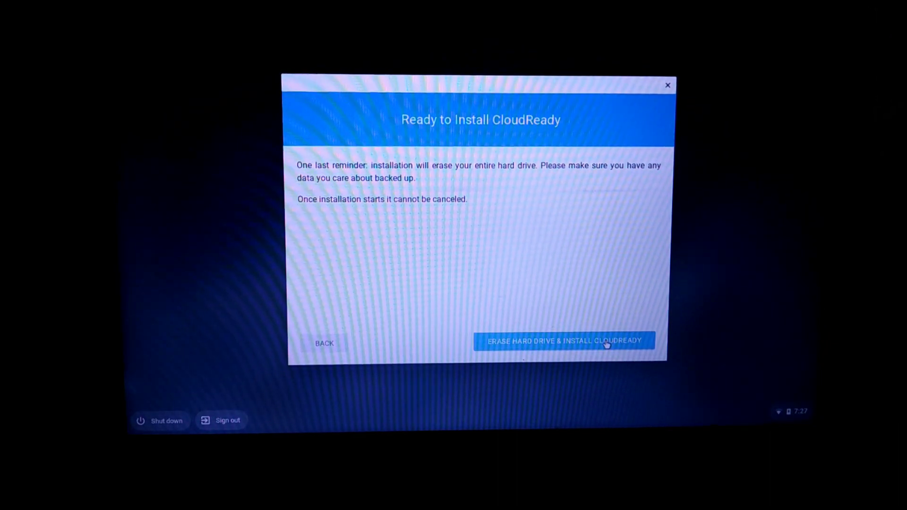
click(539, 342)
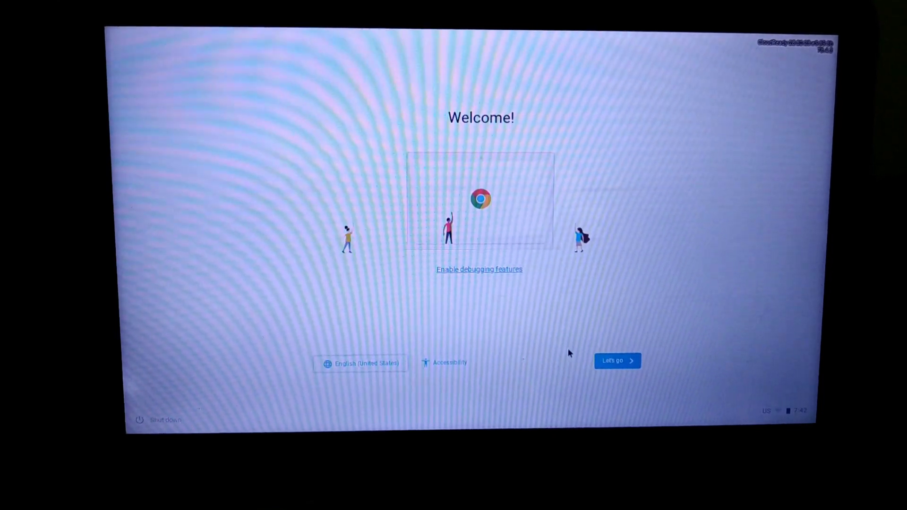
Start setup on the installed system and join the Mashfi138 Wi-Fi network
click(607, 364)
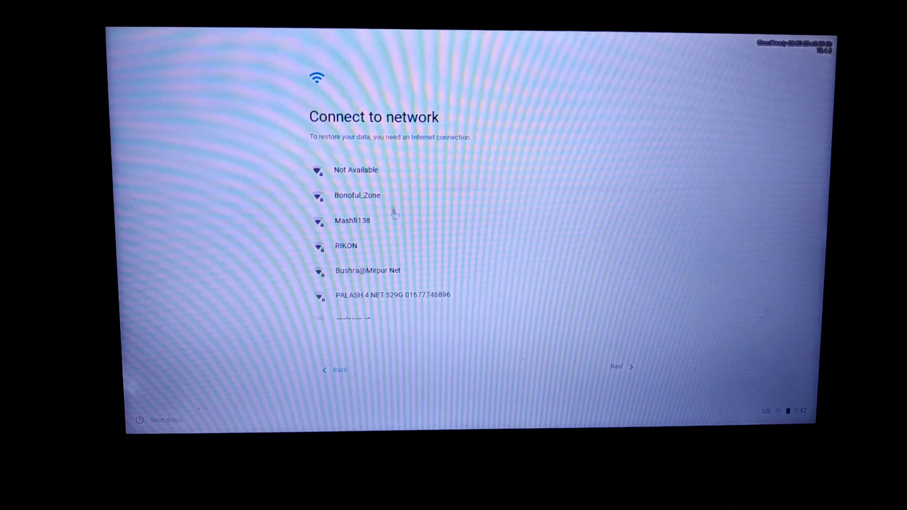
click(384, 228)
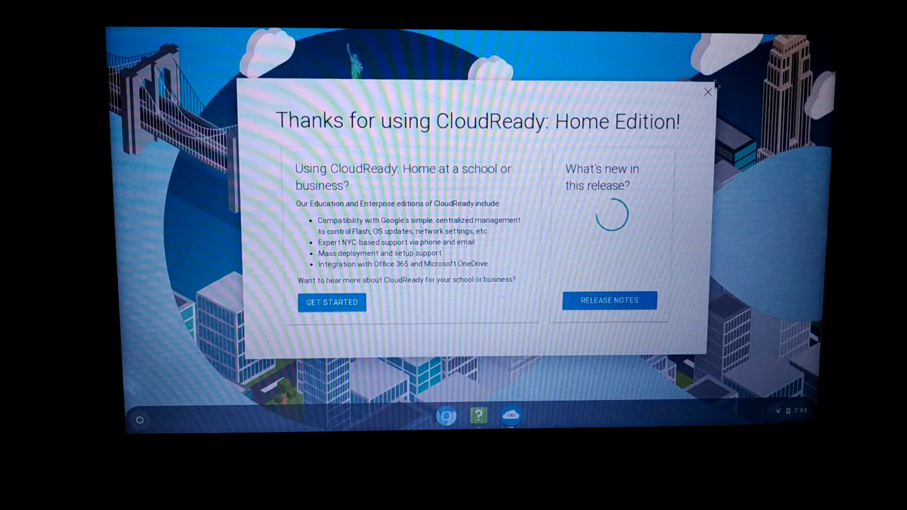
Dismiss the Thanks and Howdy messages, set brightness to maximum, and show the app launcher
click(709, 92)
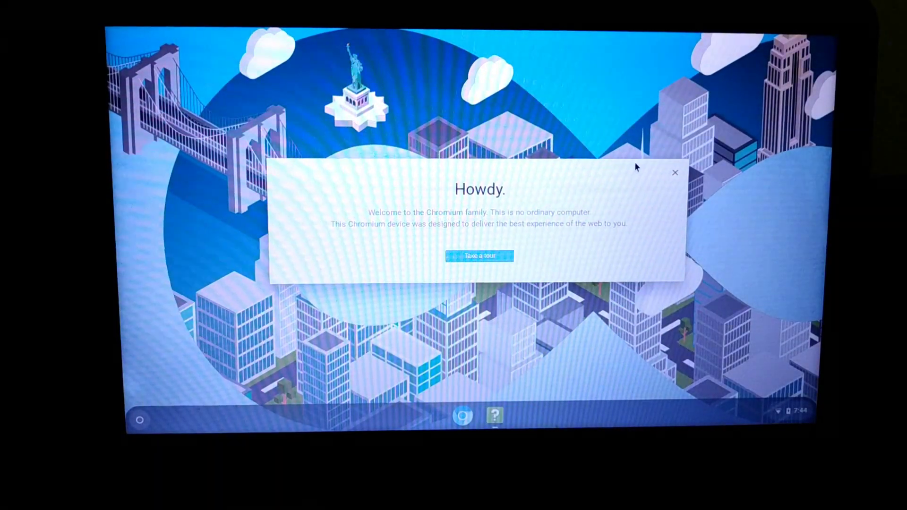
click(675, 172)
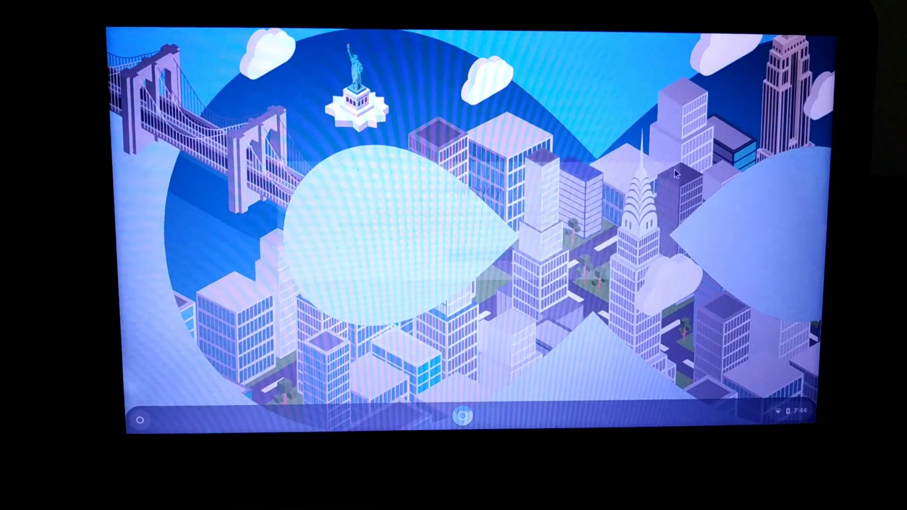
click(793, 415)
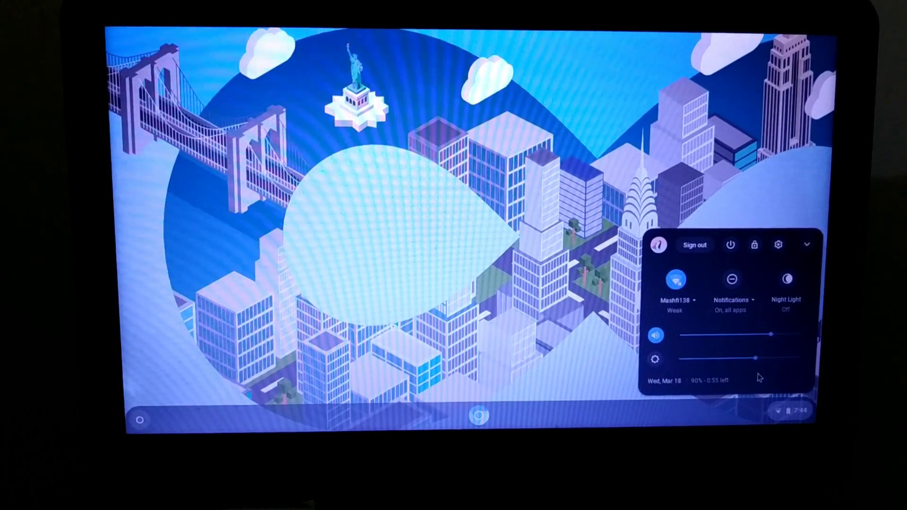
key(XF86MonBrightnessUp)
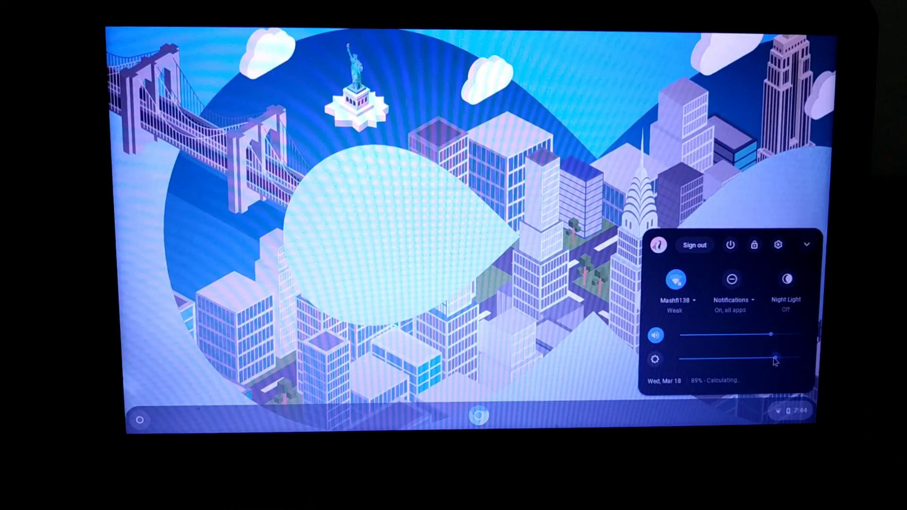
drag(774, 362, 798, 358)
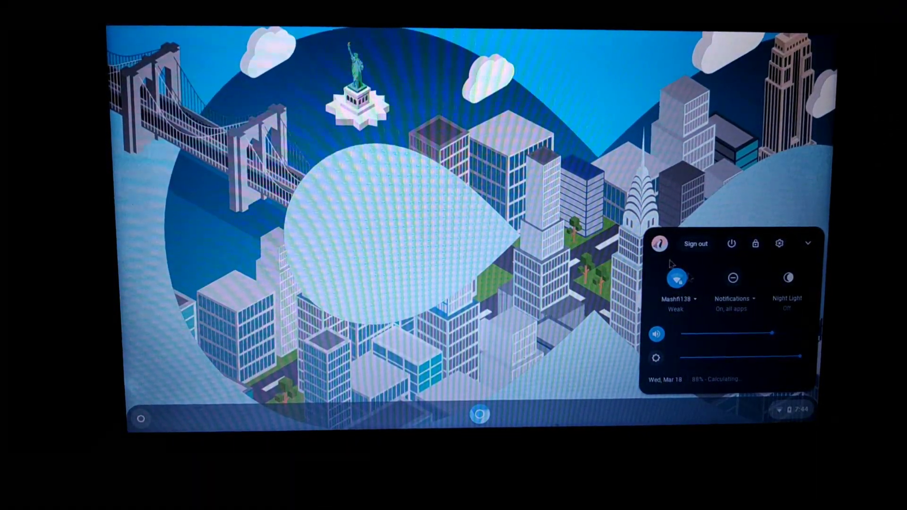
click(381, 207)
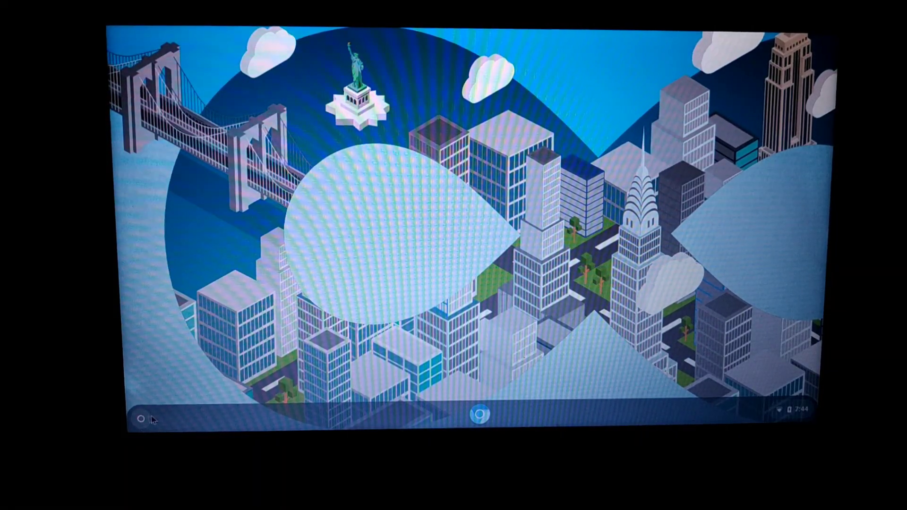
click(150, 423)
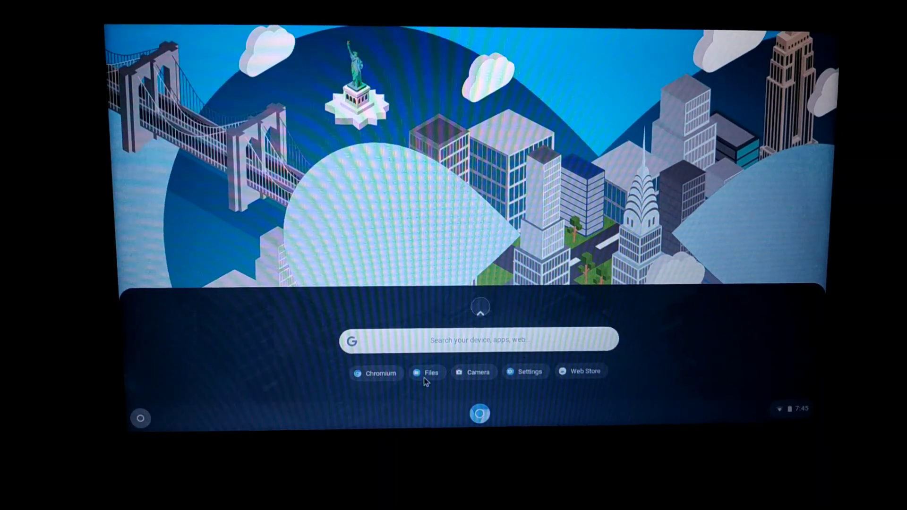
Open the Files app to view My files, then close its window
click(425, 375)
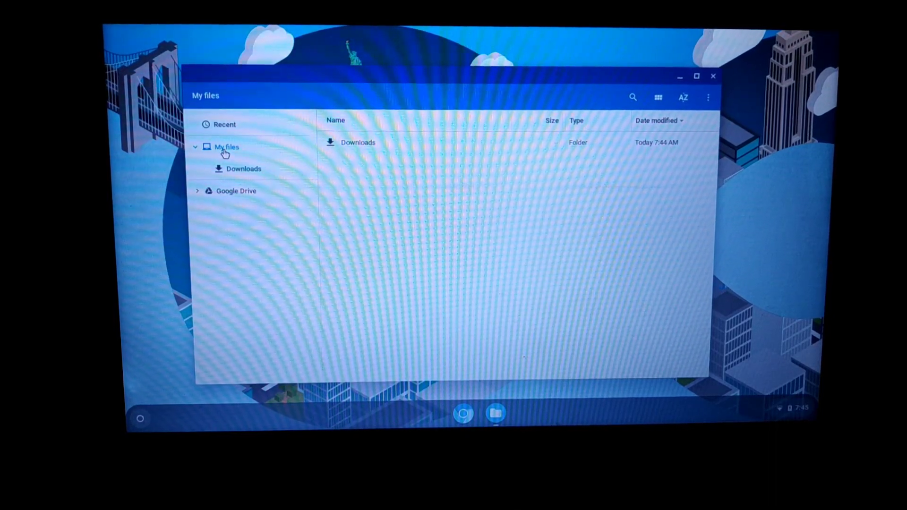
click(712, 78)
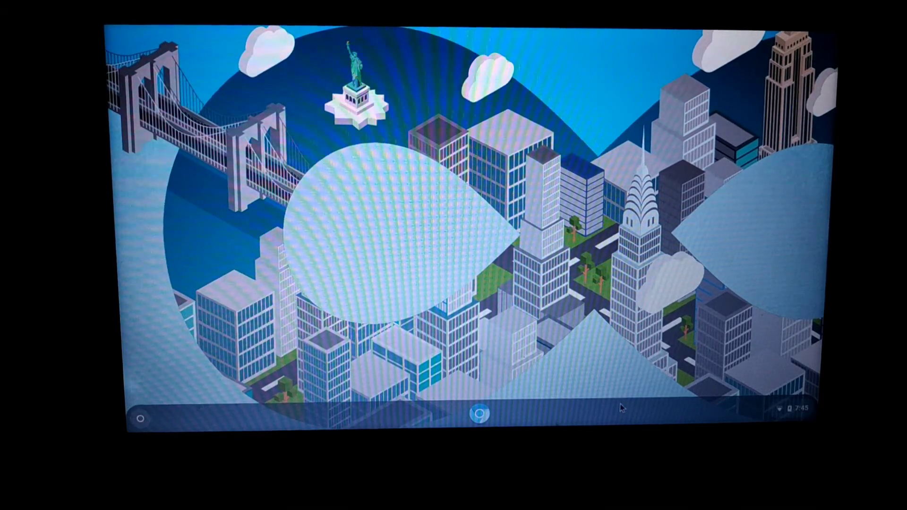
Shut down the laptop from the quick settings power button
click(798, 414)
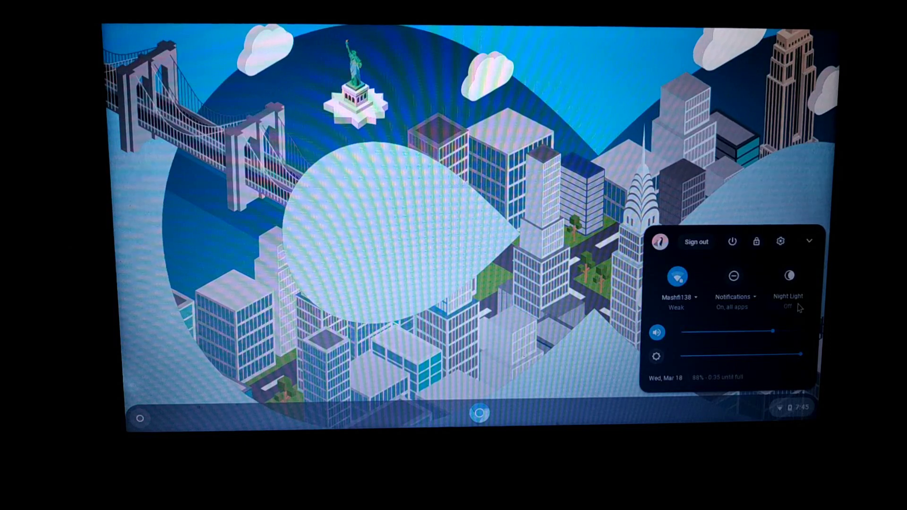
click(734, 242)
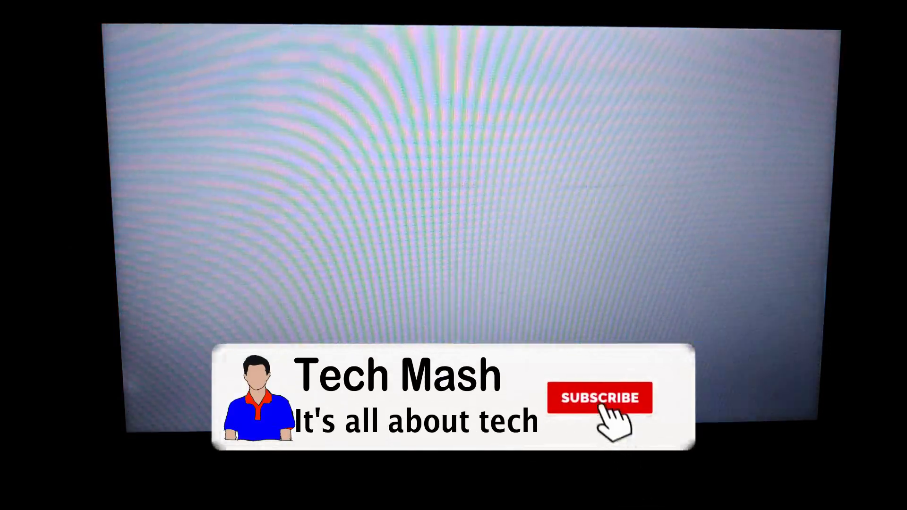